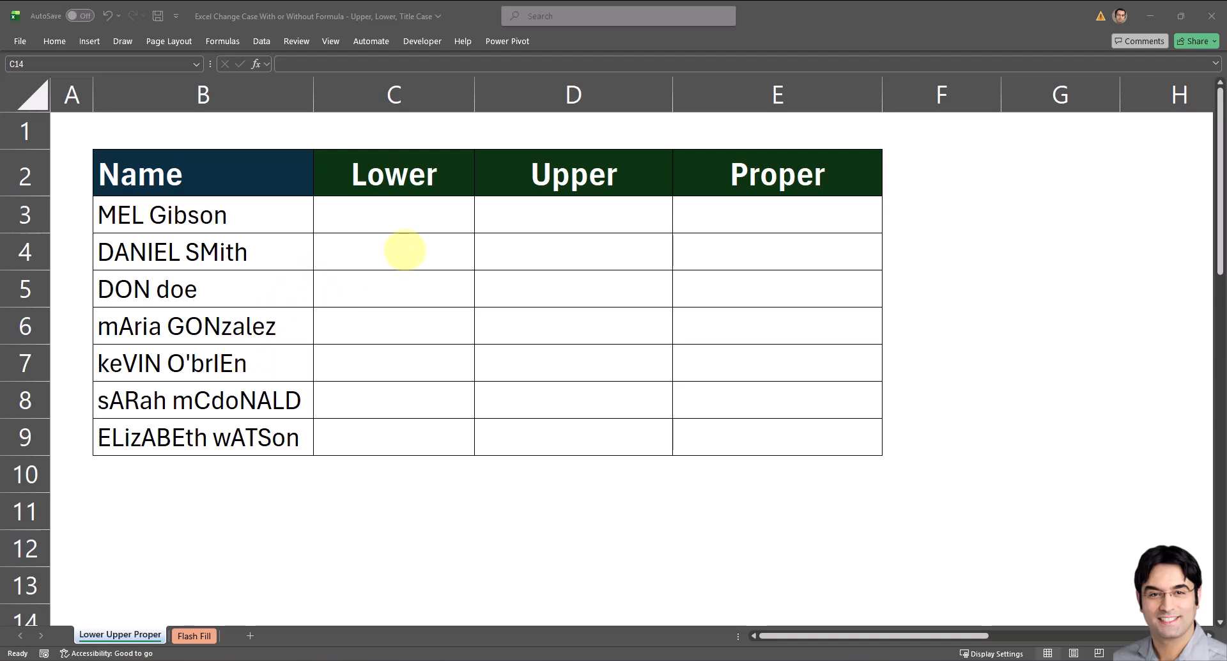
Enter the formula =LOWER(B3) in cell C3 to convert the first name entry to lowercase.
left_click(337, 212)
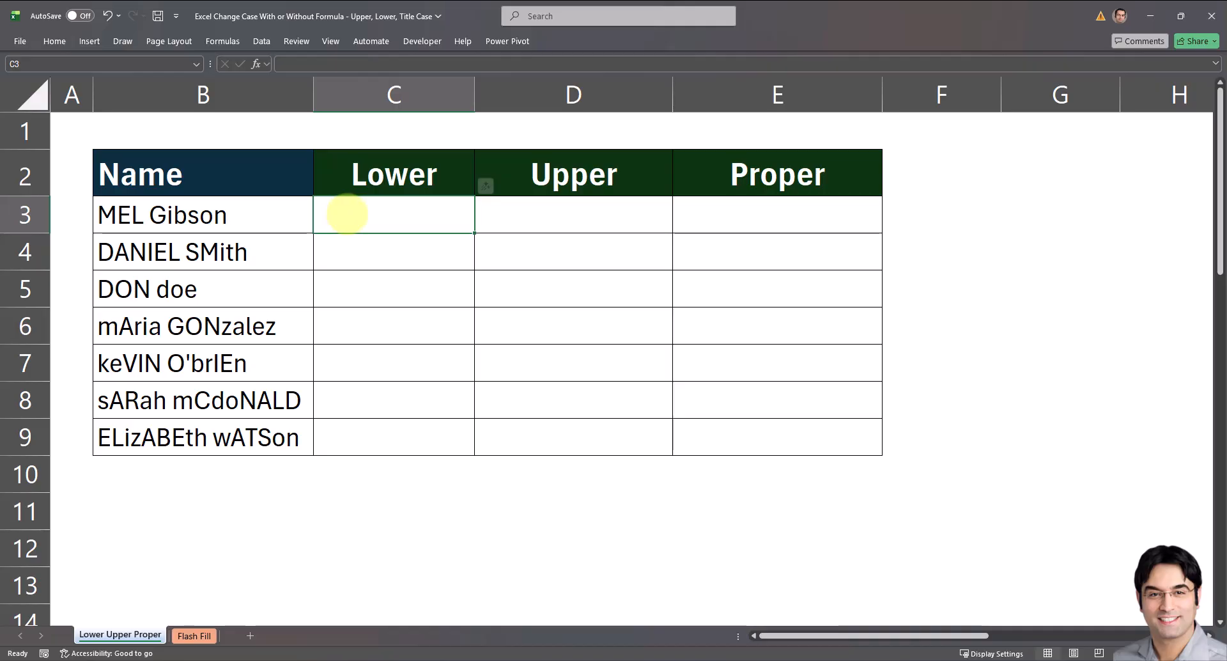
type("=")
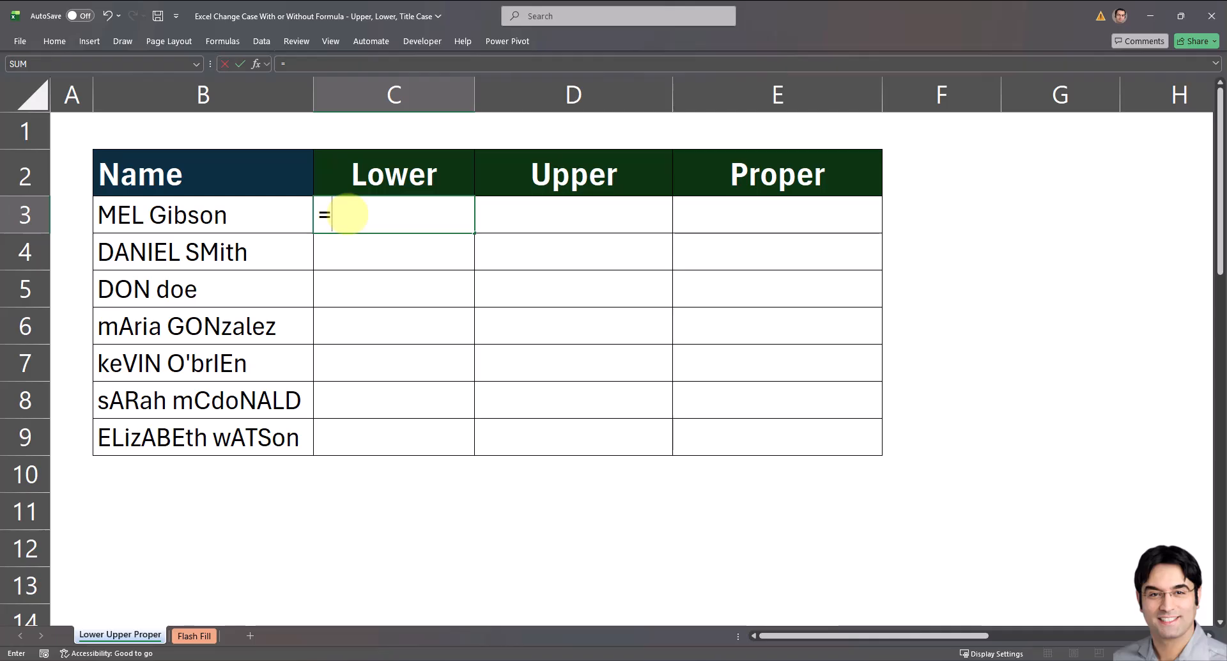
type("LOWER(")
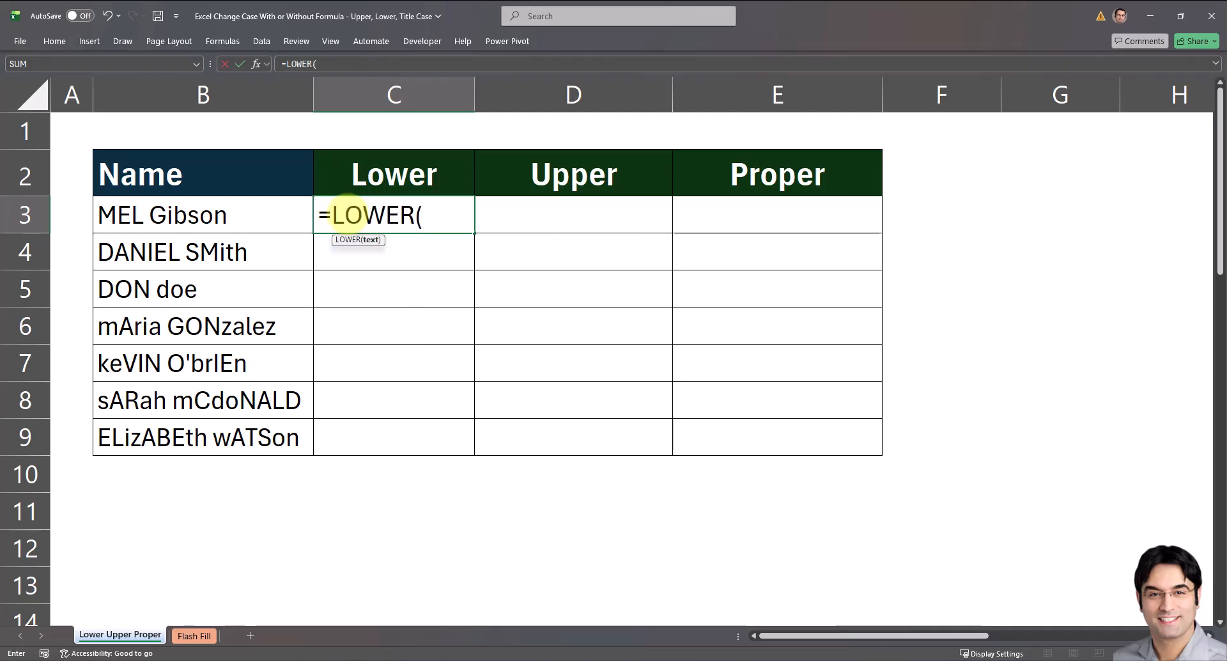
left_click(213, 213)
type(")")
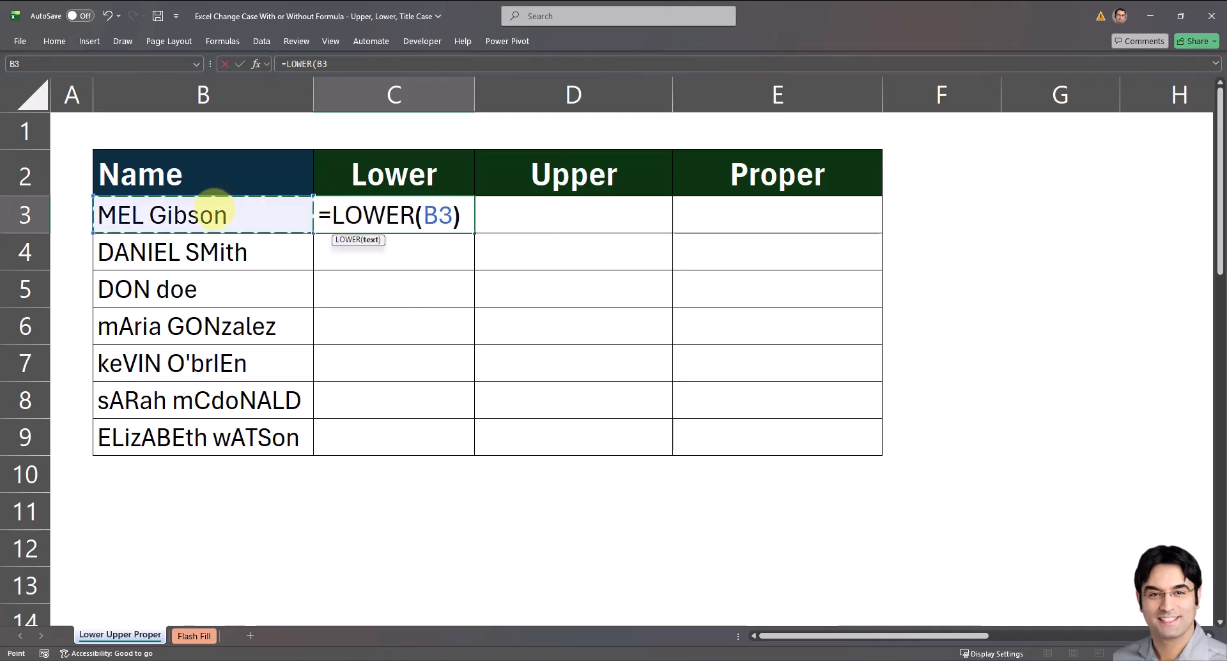
key("Return")
Fill the LOWER formula from C3 down through C9 and fit column C's width to its contents.
left_click(352, 214)
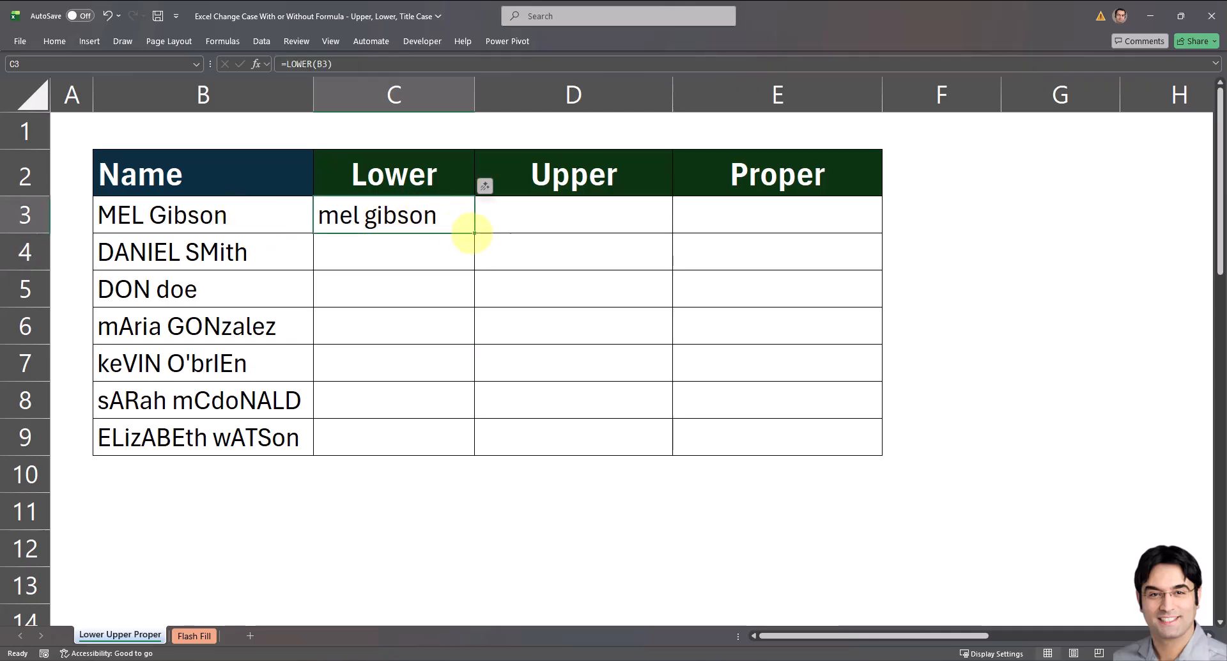
double_click(474, 233)
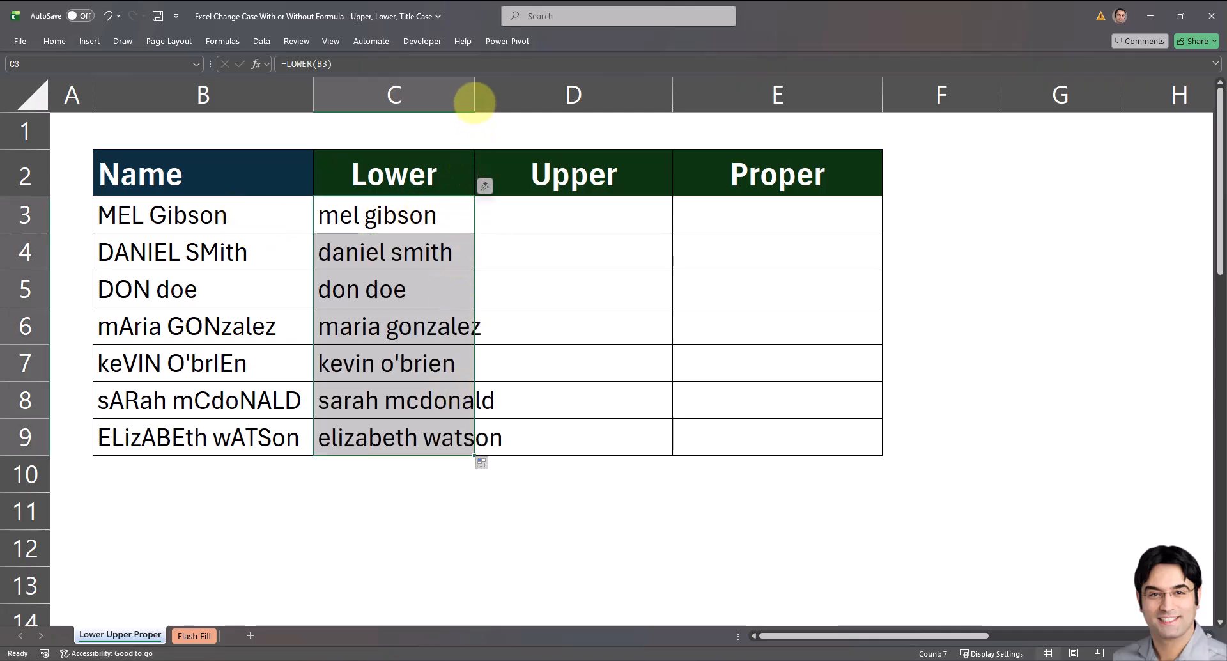
double_click(475, 103)
Fill D3:D9 with the uppercase formula, starting with =UPPER(B3) in D3, and fit column D's width to its contents.
left_click(589, 224)
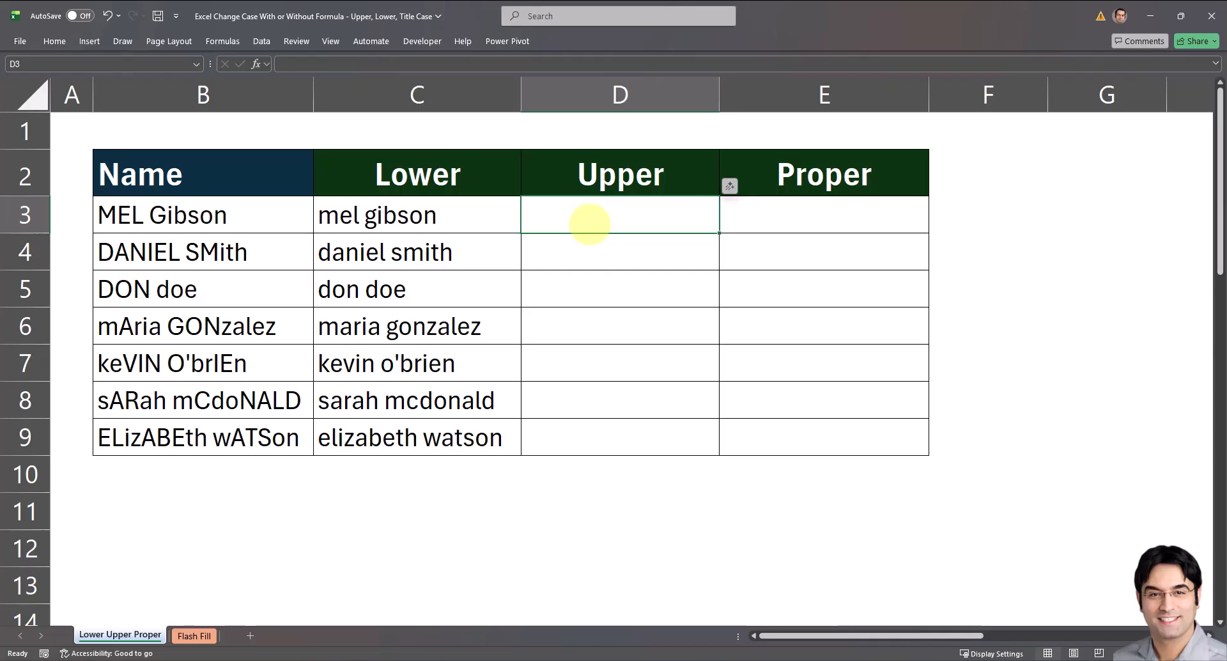
type("=UPPER(")
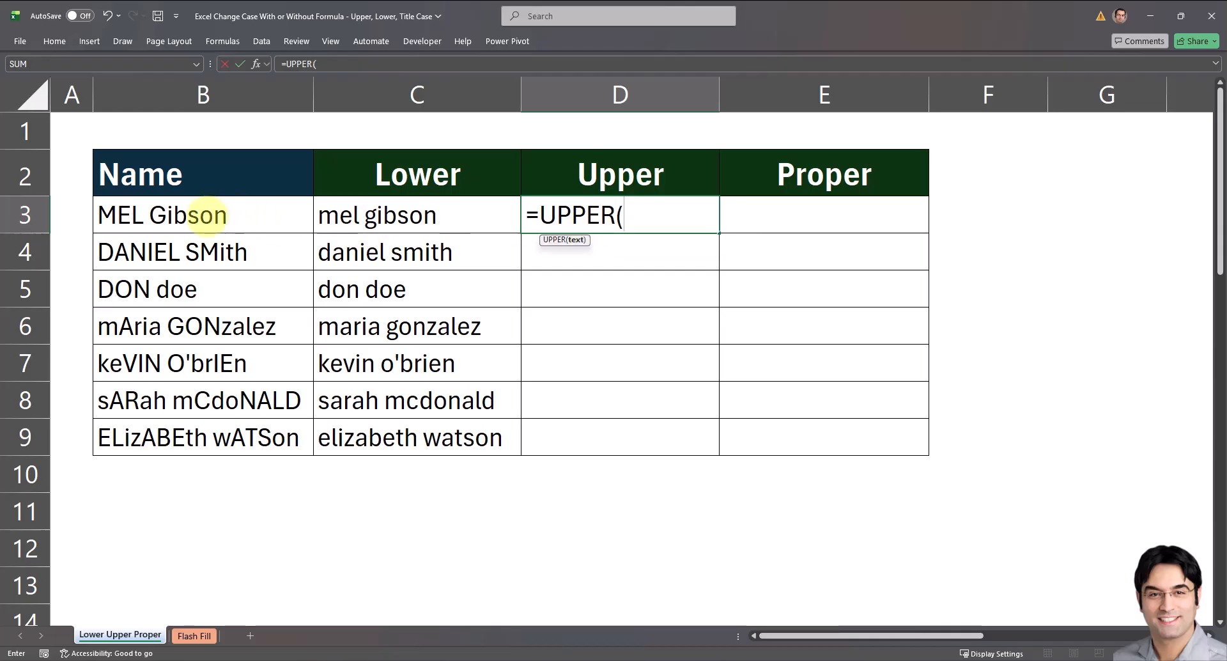
left_click(208, 223)
type(")")
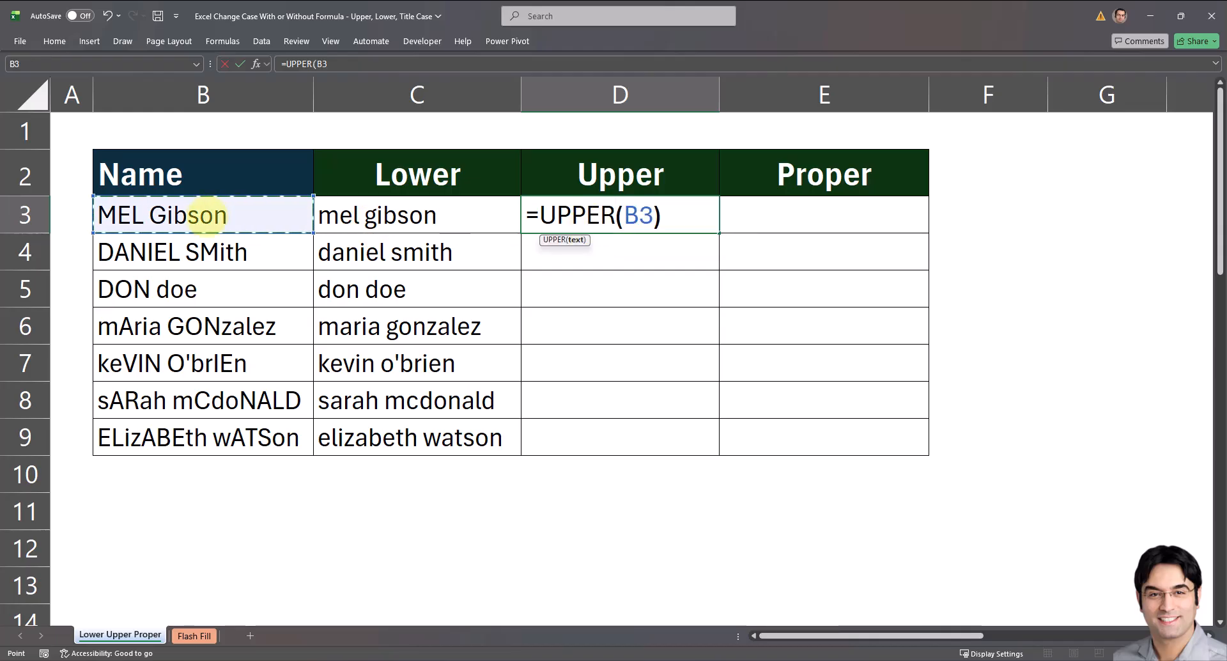
key("ctrl+Return")
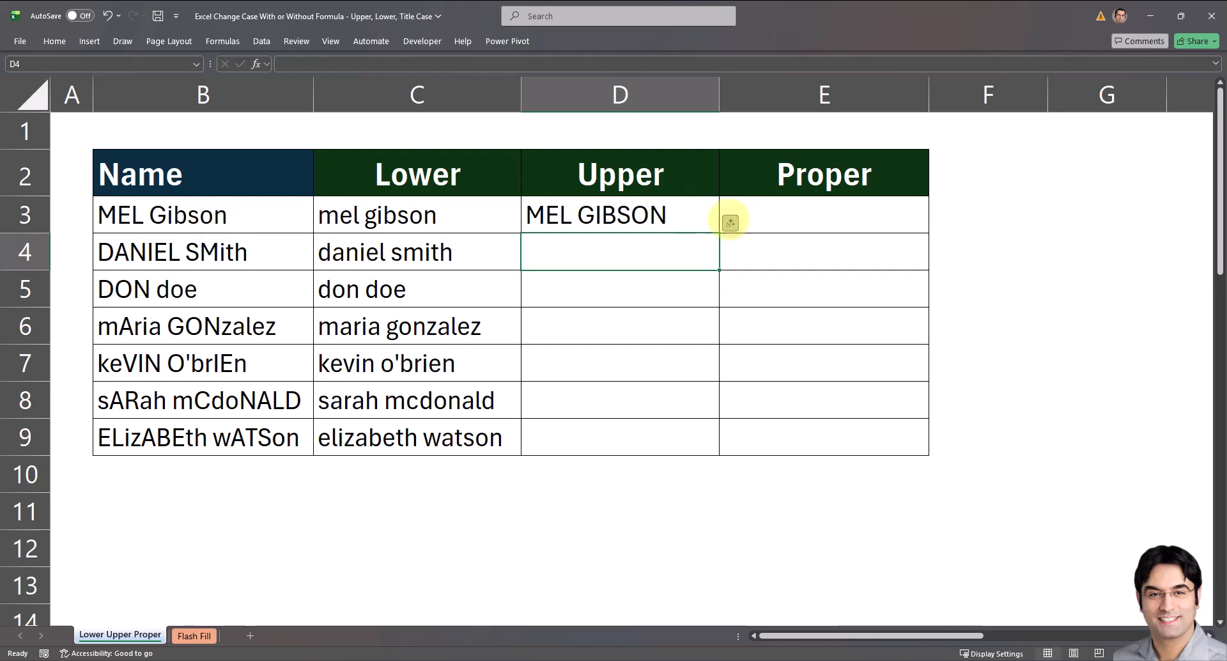
double_click(719, 232)
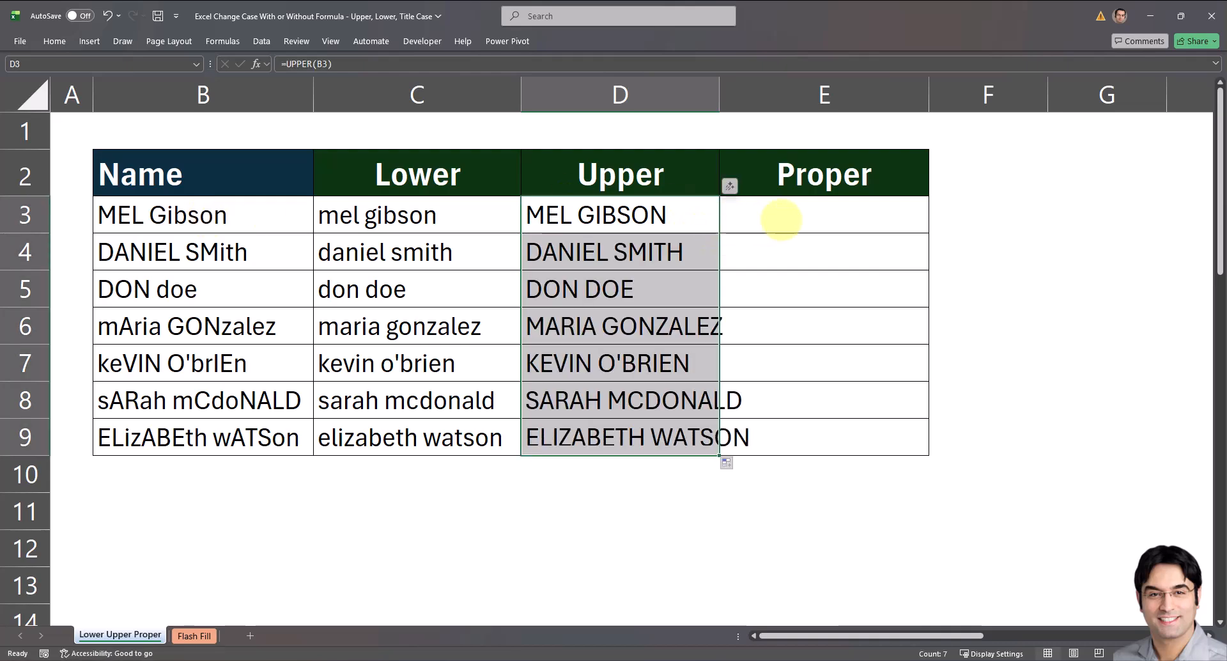
double_click(719, 102)
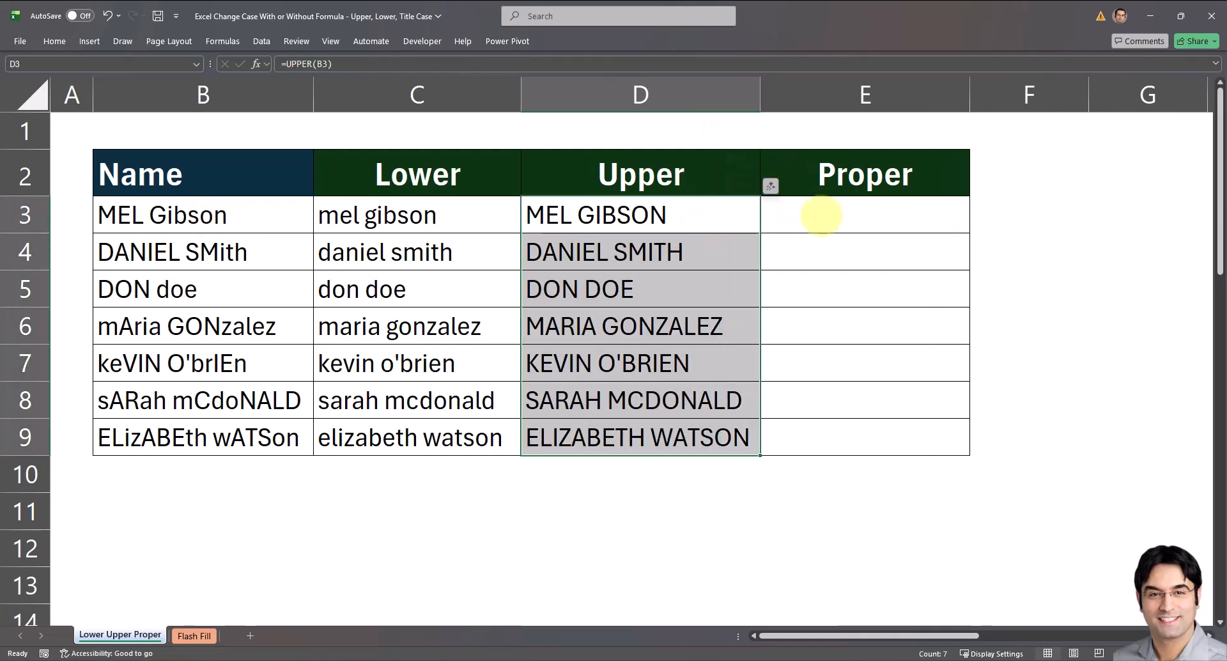
Enter the formula =PROPER(B3) in cell E3 and fill it down through E9.
left_click(831, 215)
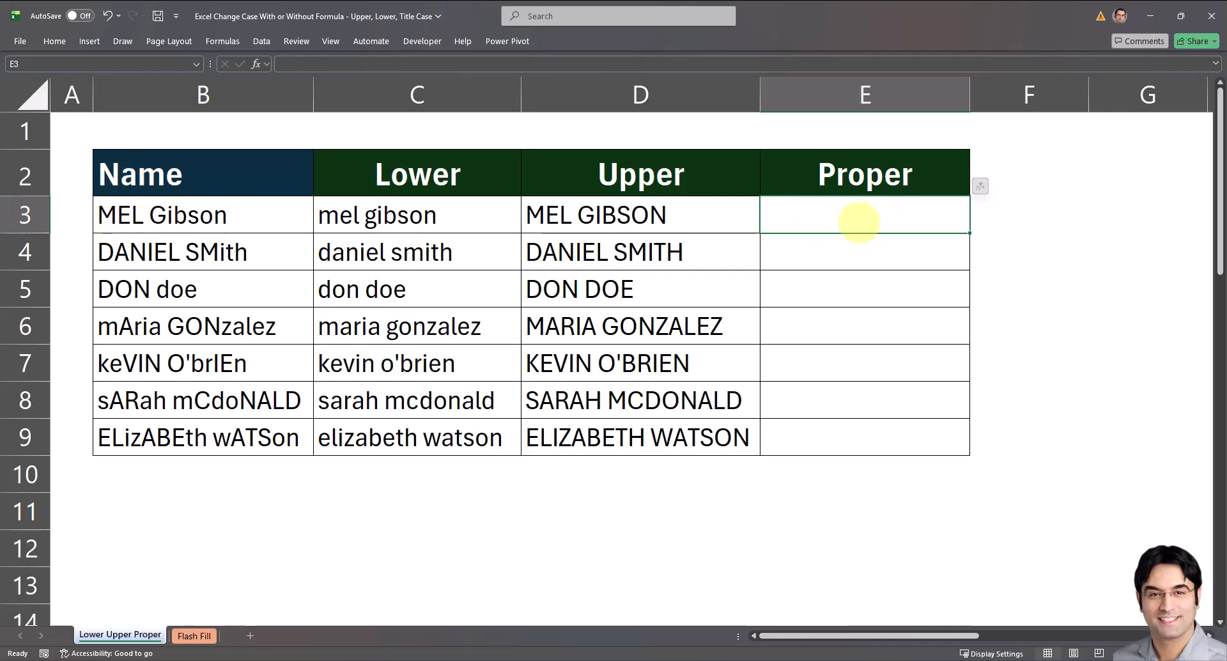
type("=")
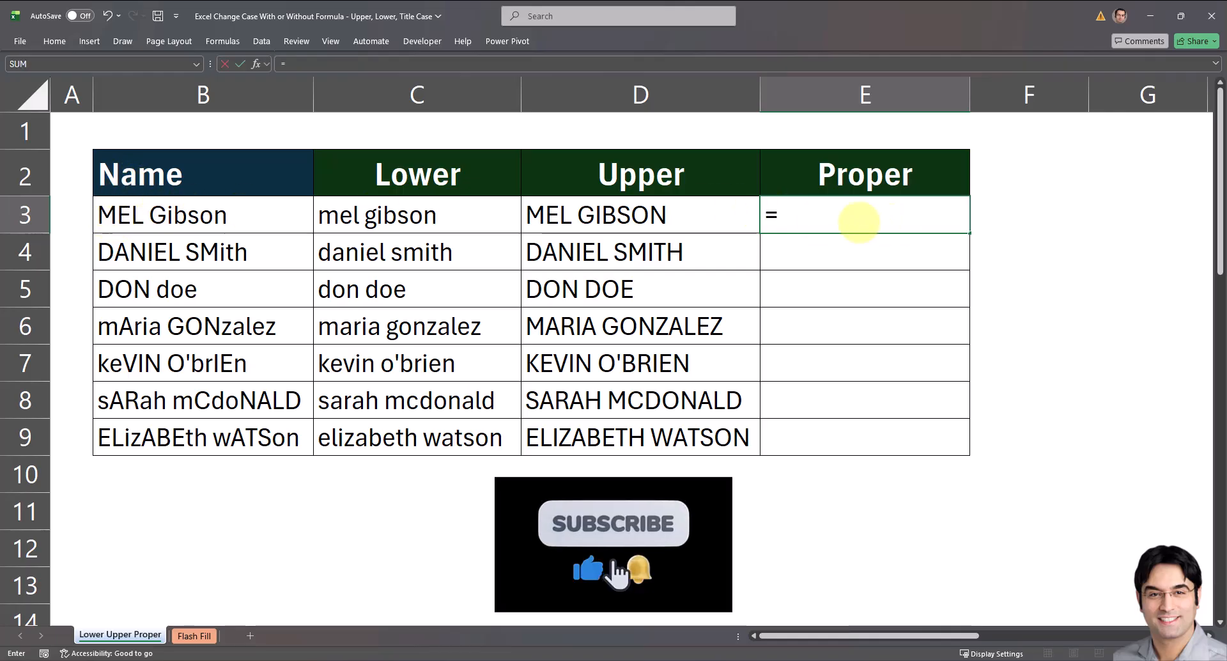
type("PROPER")
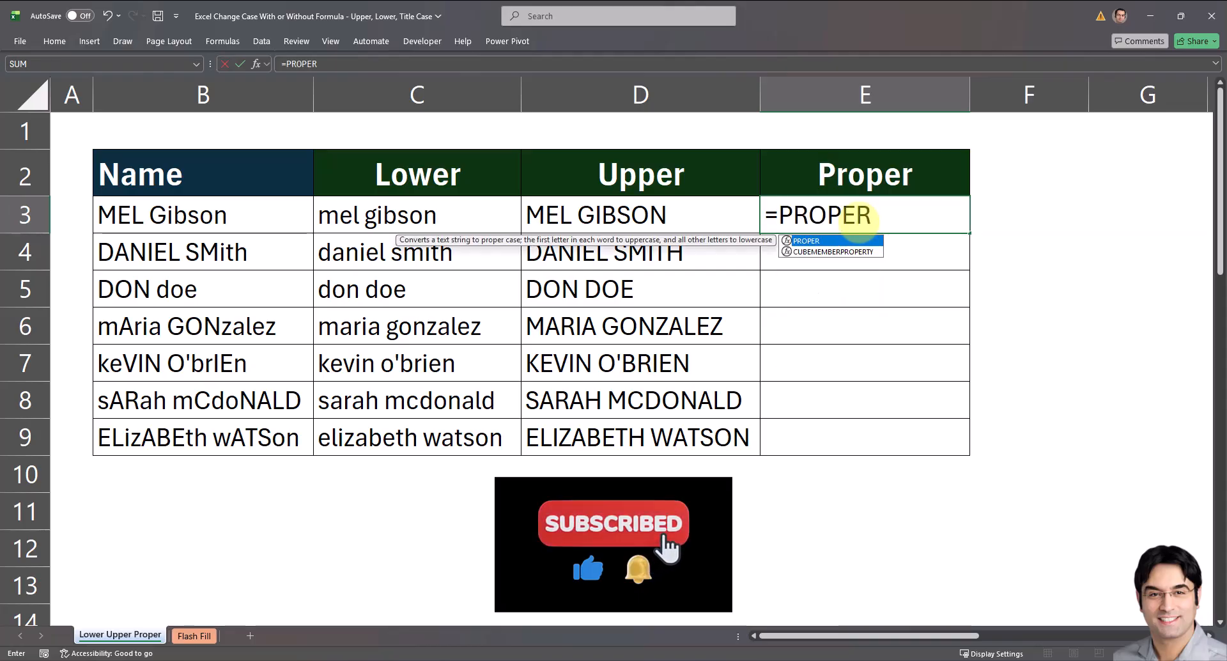
type("(")
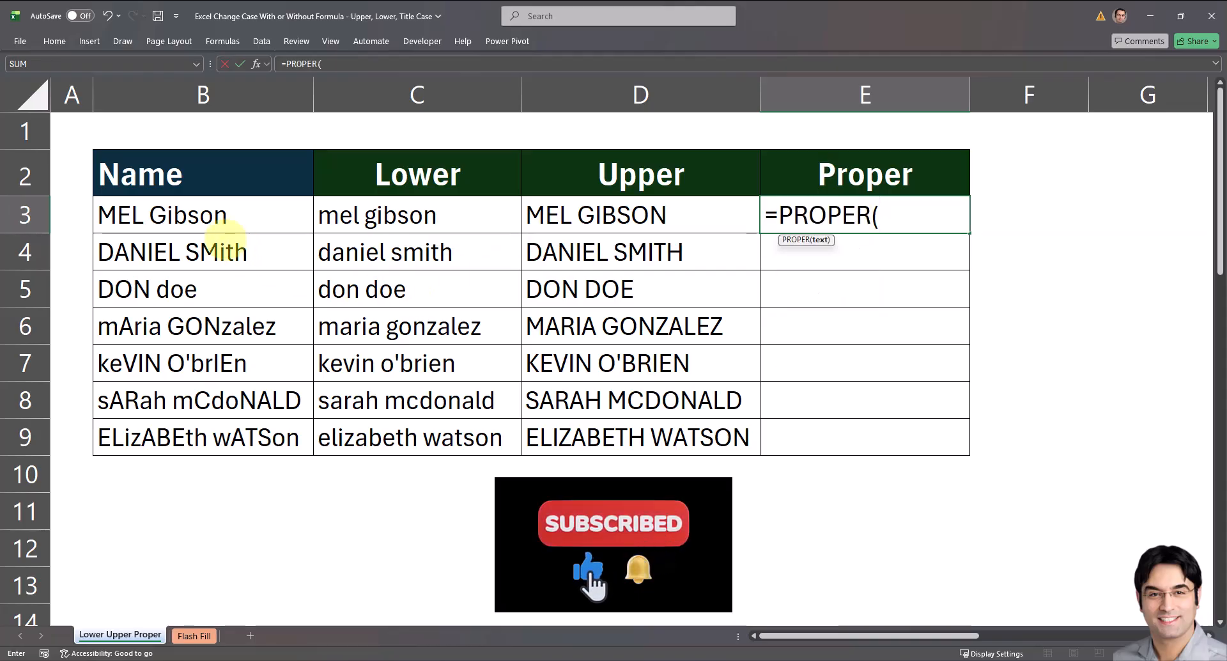
left_click(225, 221)
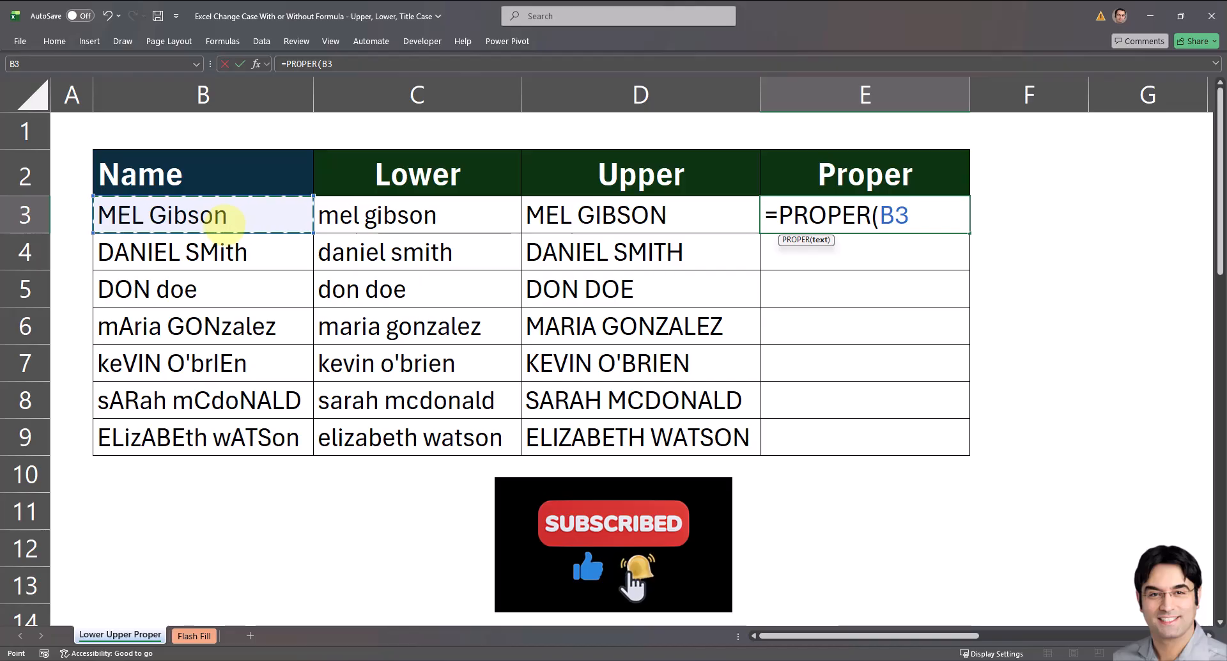
type(")")
key("ctrl+Return")
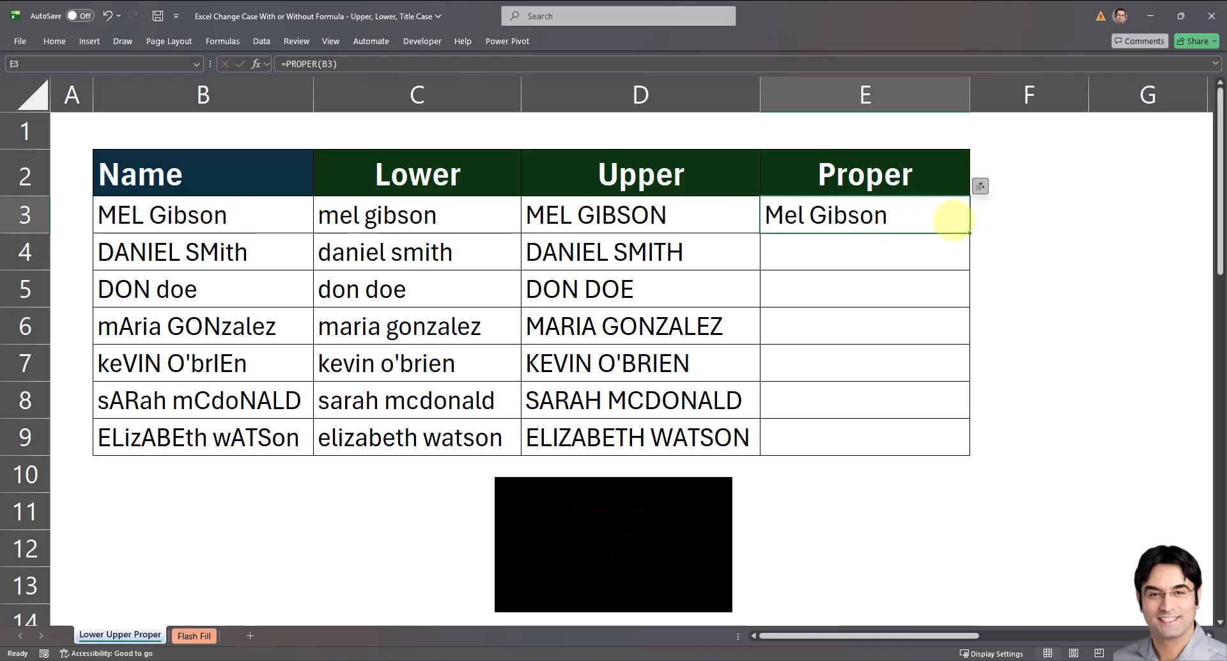
double_click(970, 233)
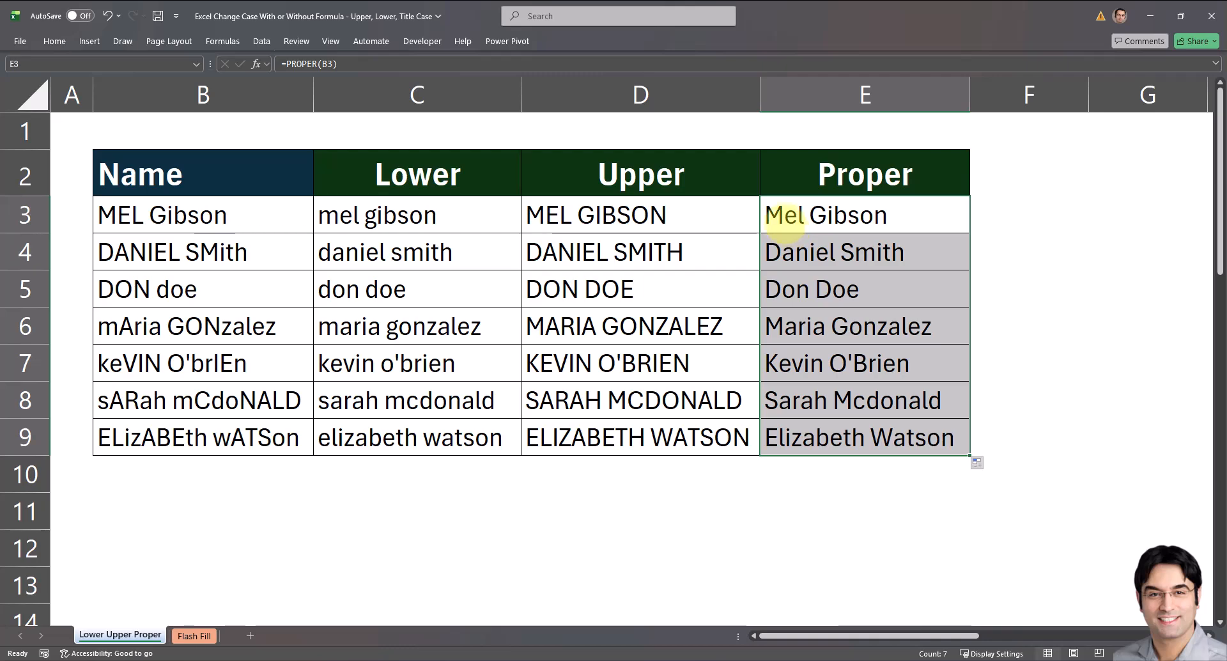
Replace the surname in cell B5 of the Name column with a different surname, keeping the first name.
left_click(276, 216)
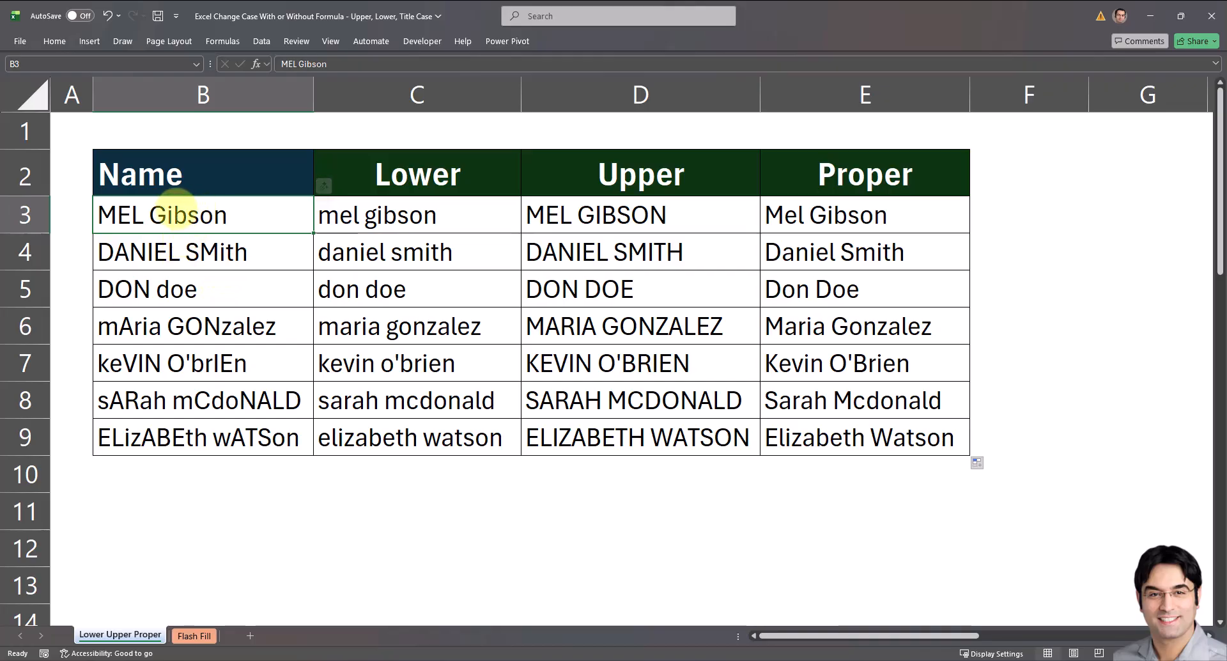
mouse_move(174, 211)
left_mouse_down()
mouse_move(150, 258)
mouse_move(183, 401)
mouse_move(173, 438)
left_mouse_up()
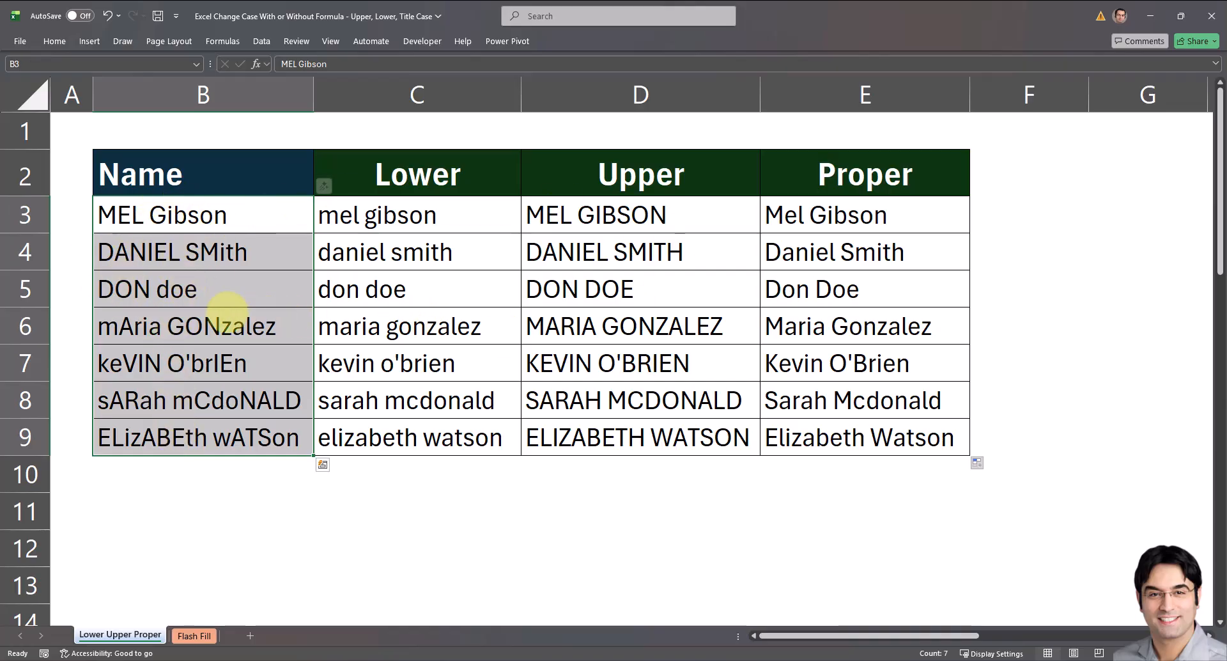
left_click(186, 291)
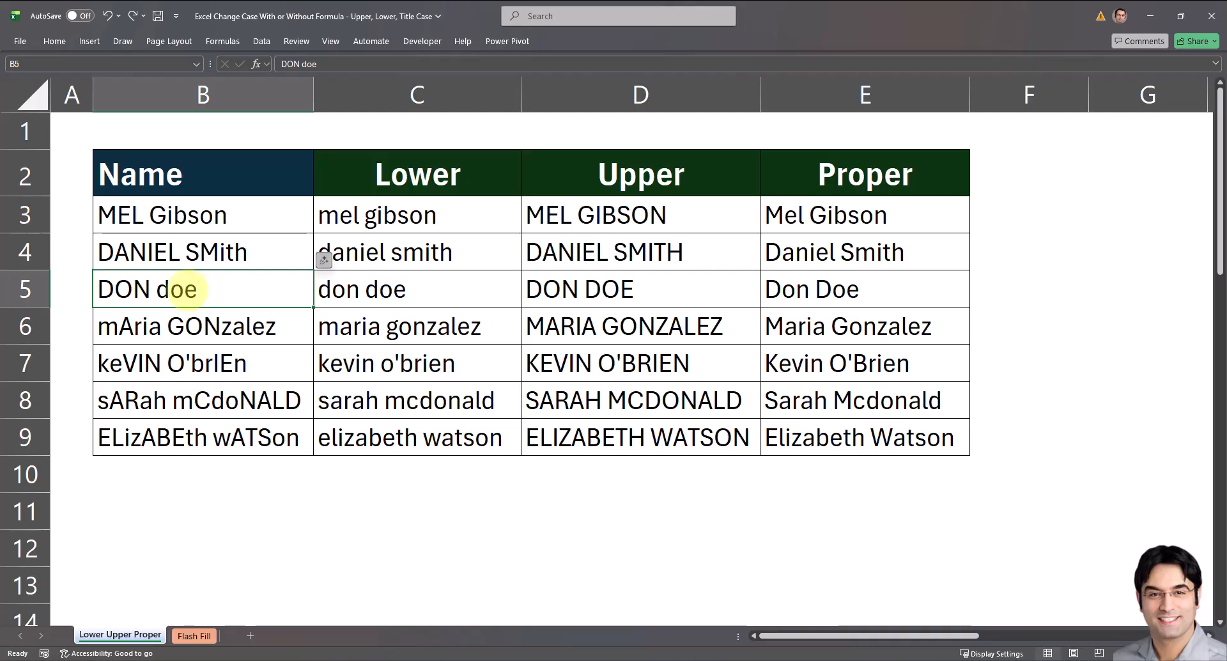
double_click(182, 289)
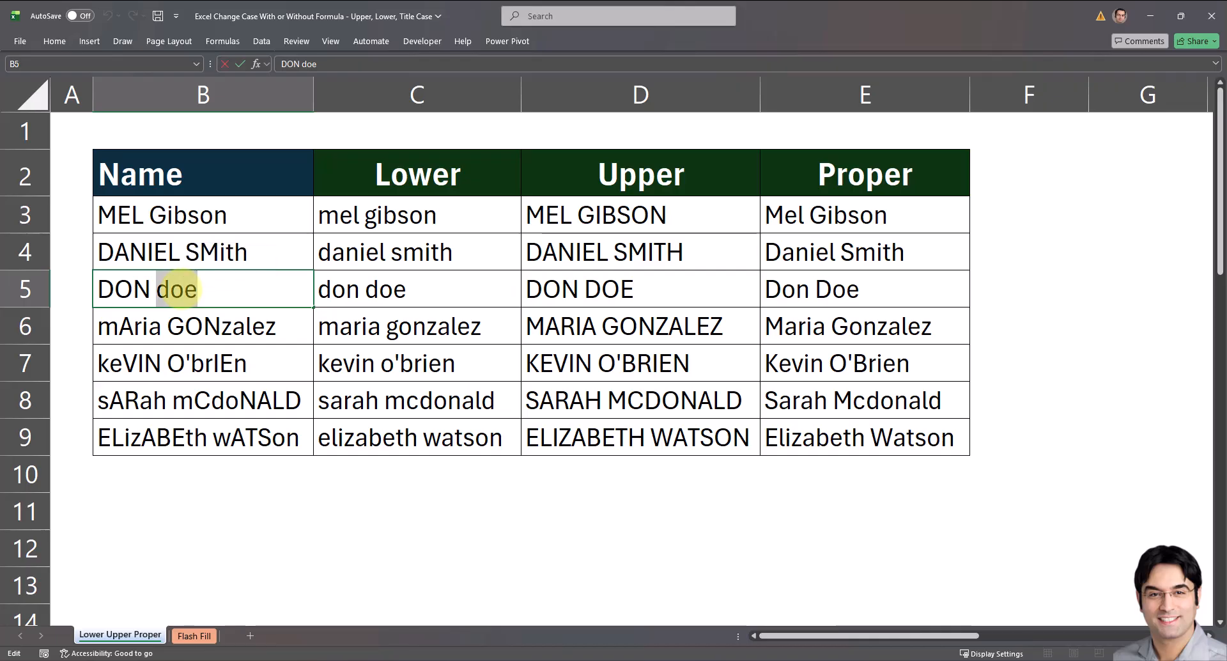
type("Bush")
key("Return")
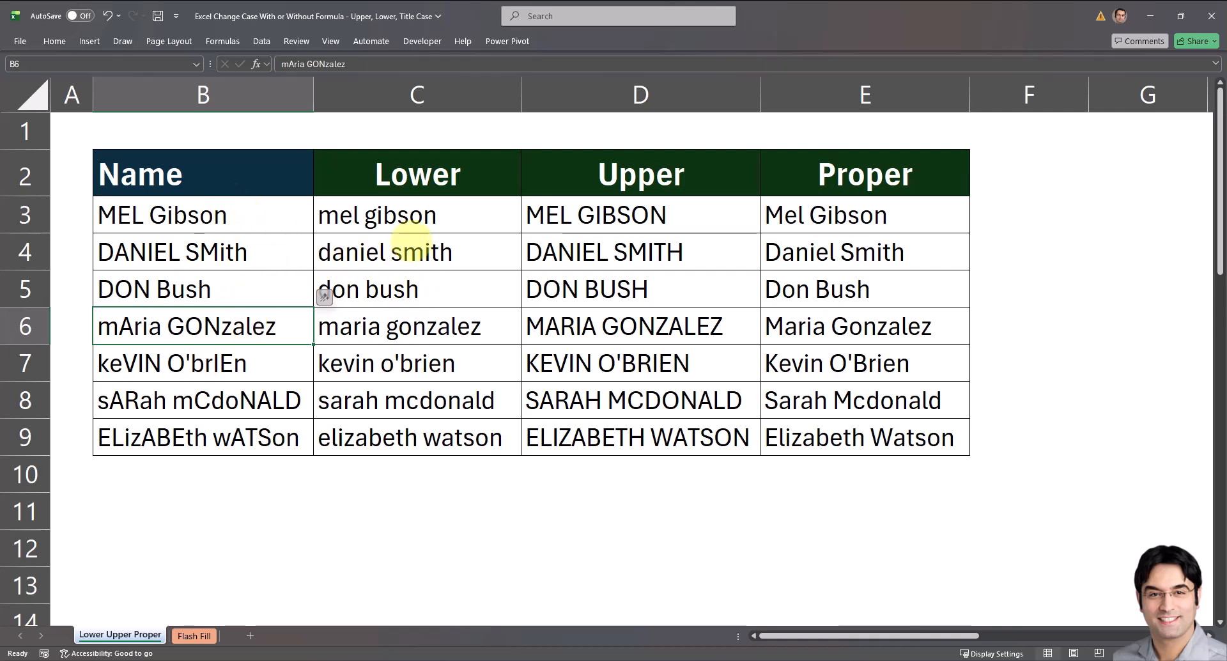
Convert the formulas in C3:E9 to static values by copying the range and pasting values over it.
left_click(435, 219)
left_click_drag(434, 220, 823, 436)
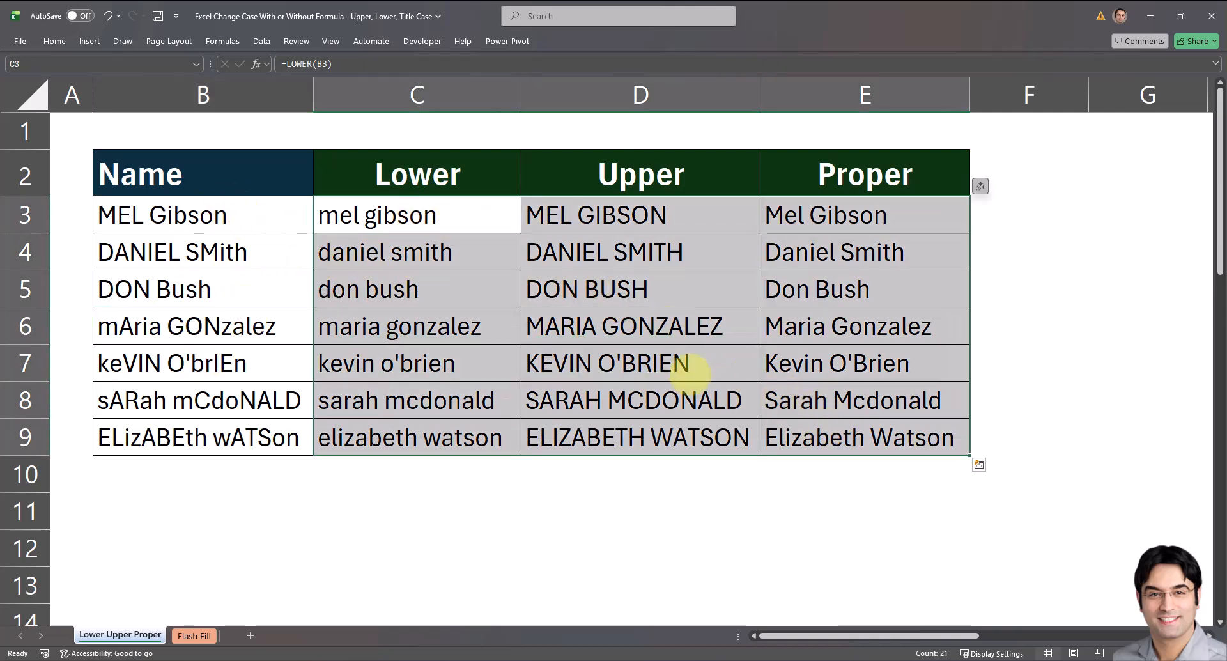
right_click(689, 368)
left_click(719, 307)
right_click(421, 217)
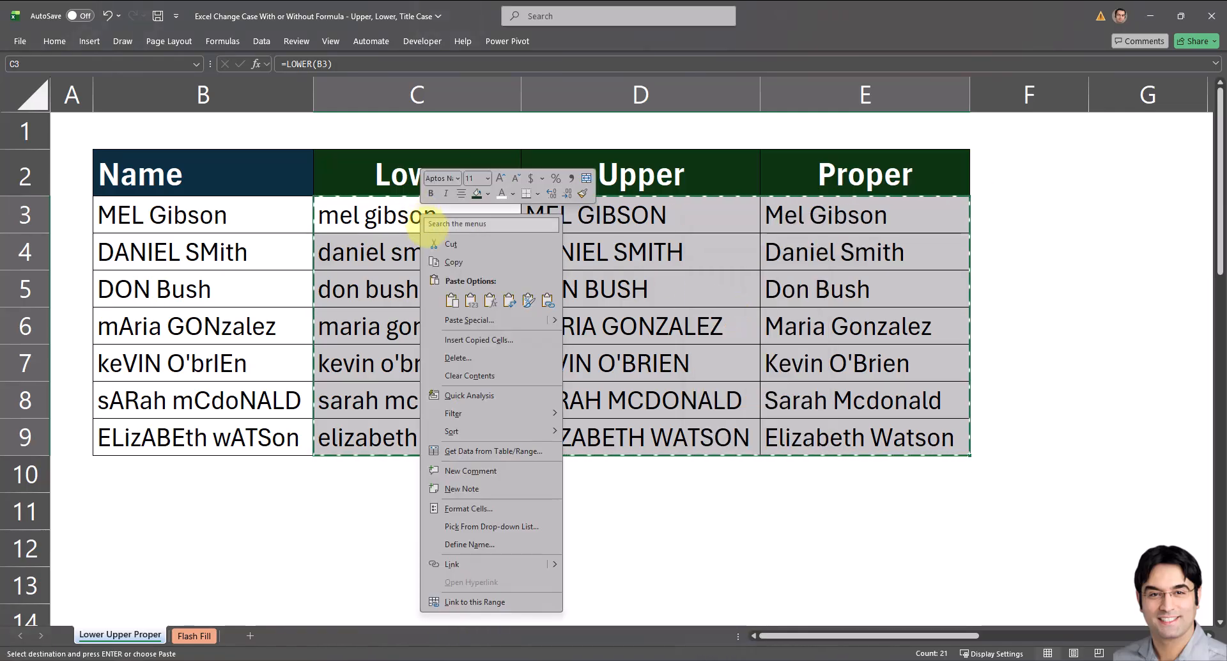
left_click(471, 300)
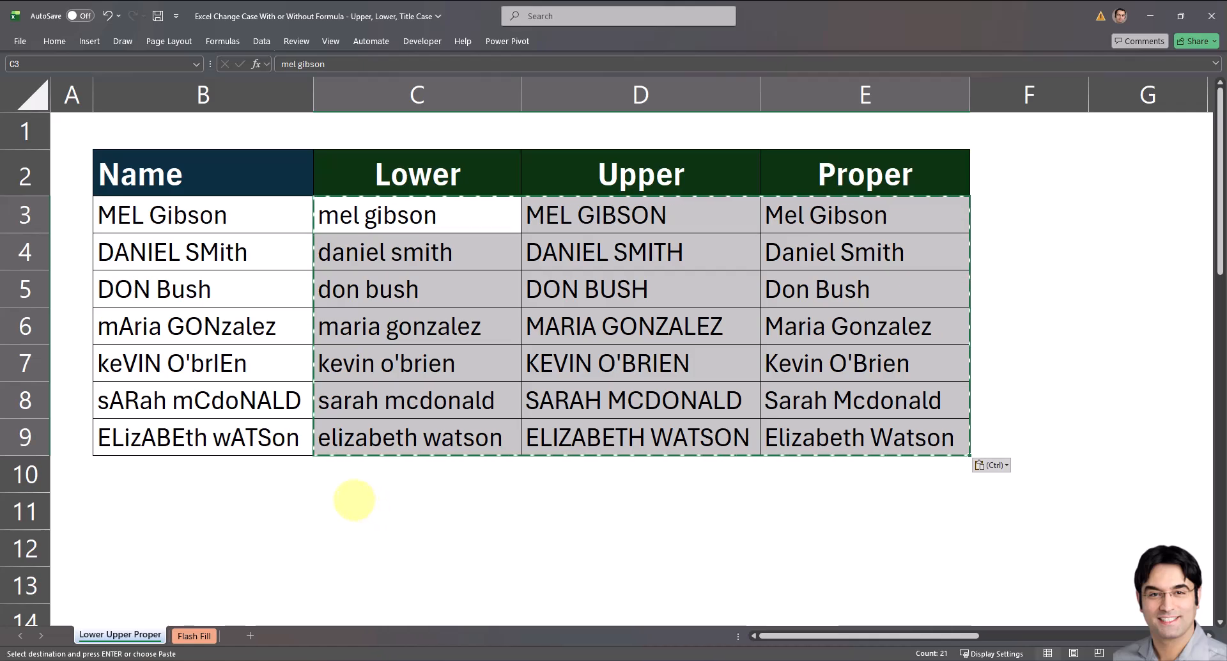
double_click(351, 487)
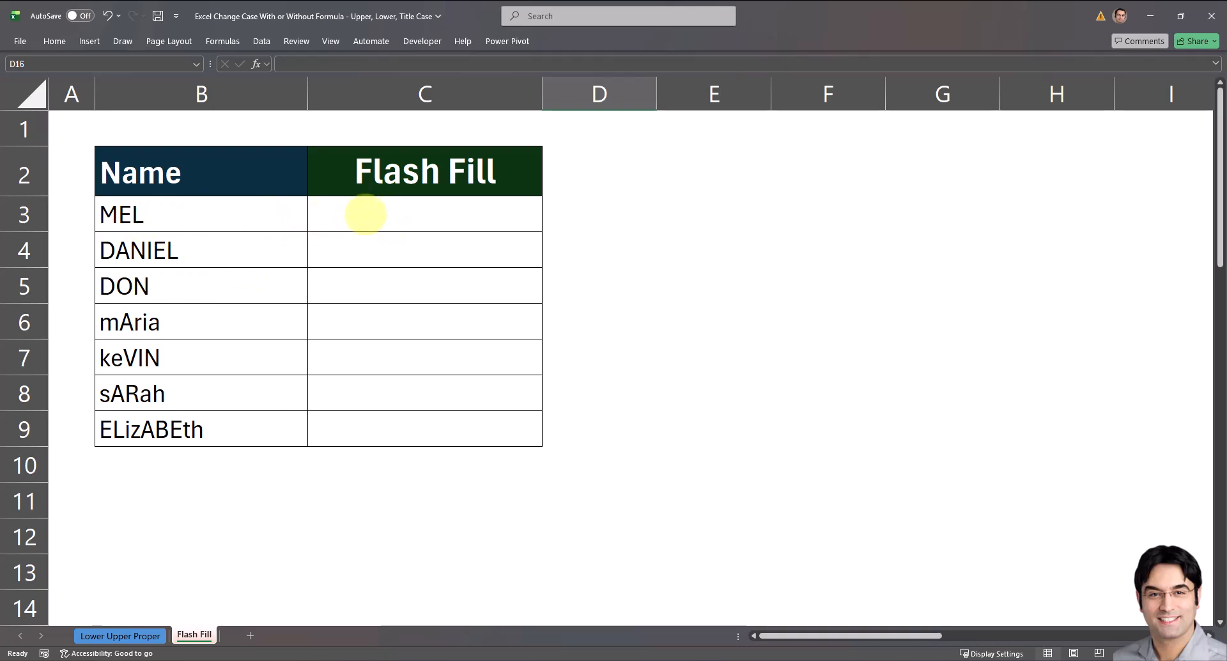
On the Flash Fill sheet, enter the first name from B3 in proper case in C3 and run Flash Fill down the column.
left_click(363, 211)
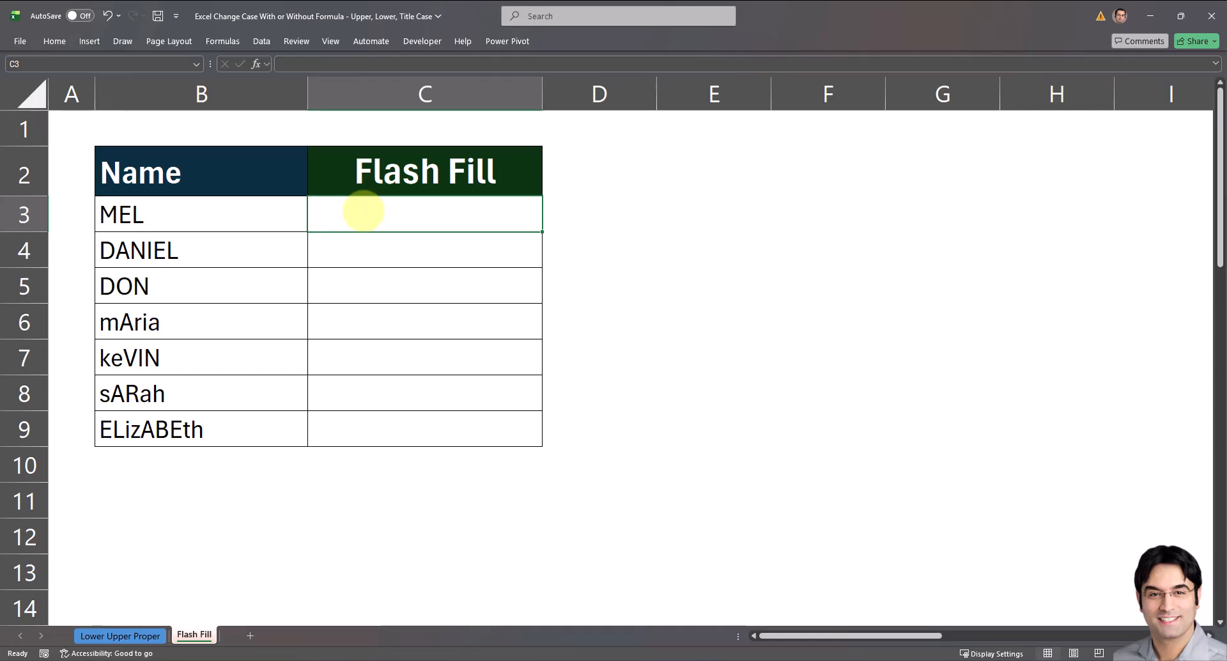
type("Mel")
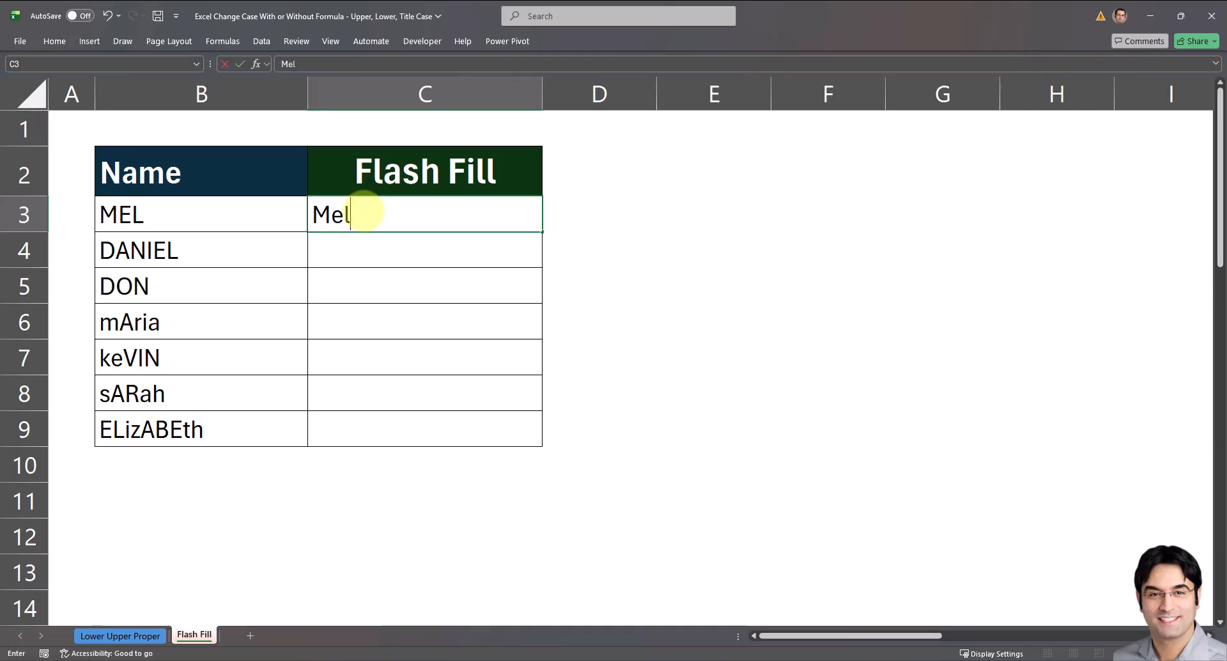
key("ctrl+Return")
key("ctrl+e")
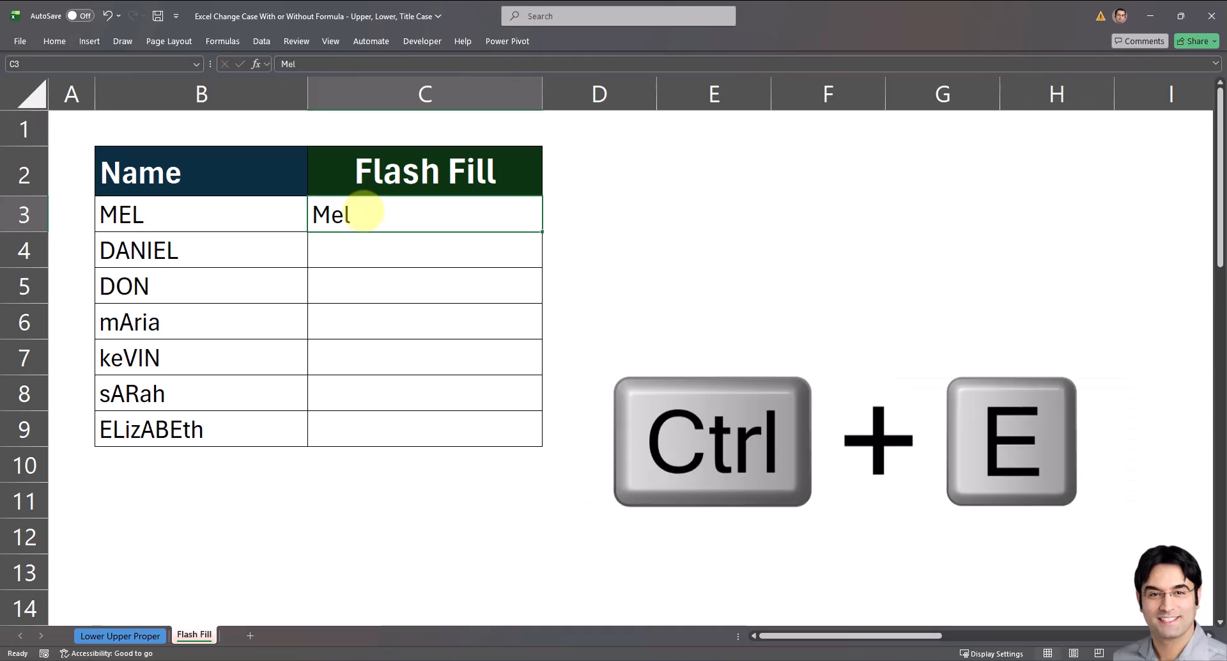